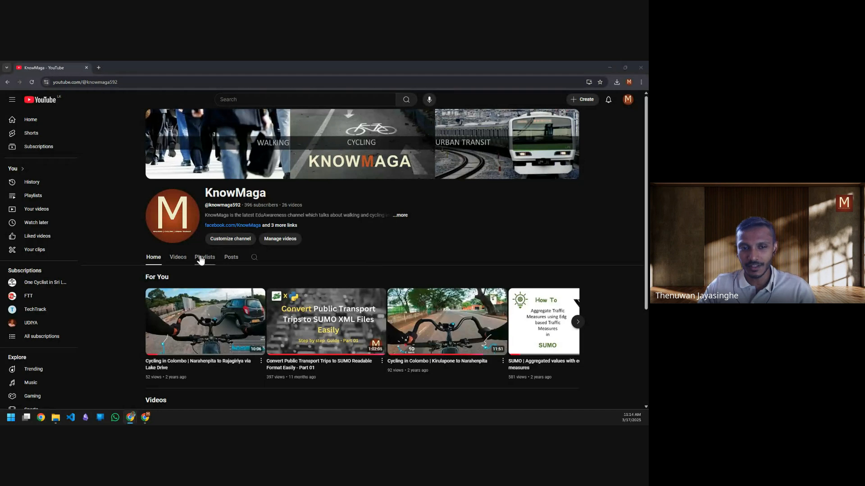
# Step: Browse the YouTube channel's playlists and account options, then return to the channel home page
pyautogui.click(203, 257)
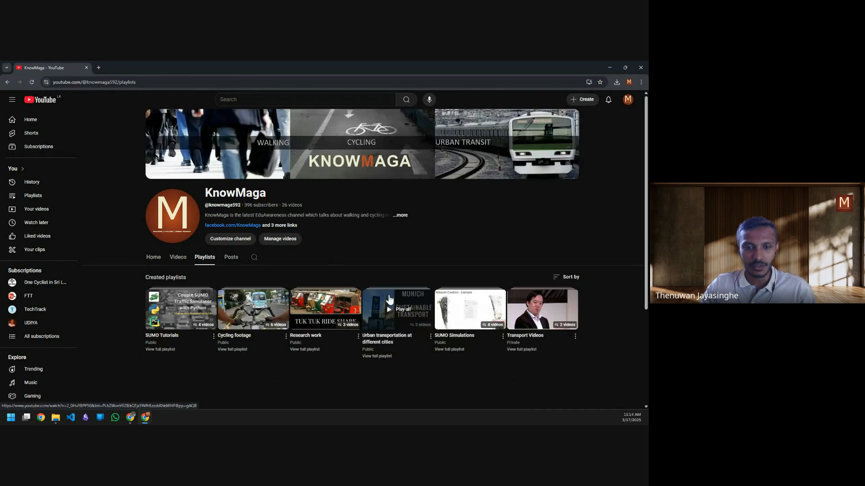
pyautogui.scroll(-2, 256, 275)
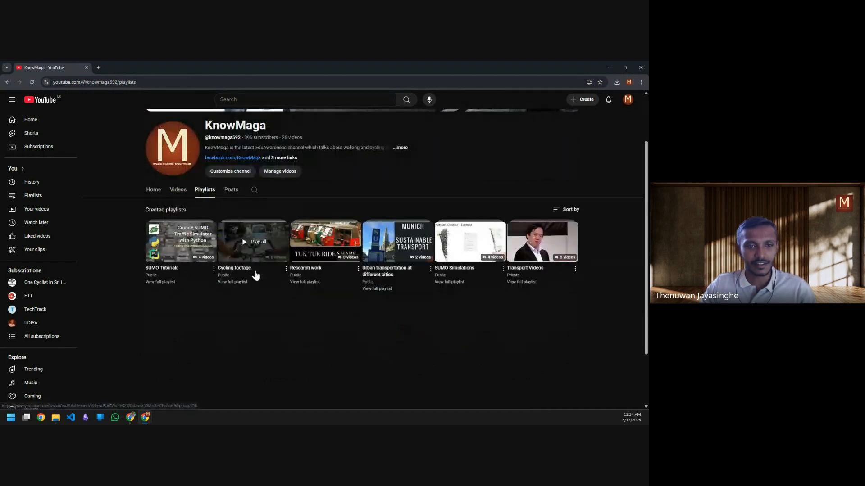
pyautogui.scroll(2, 257, 281)
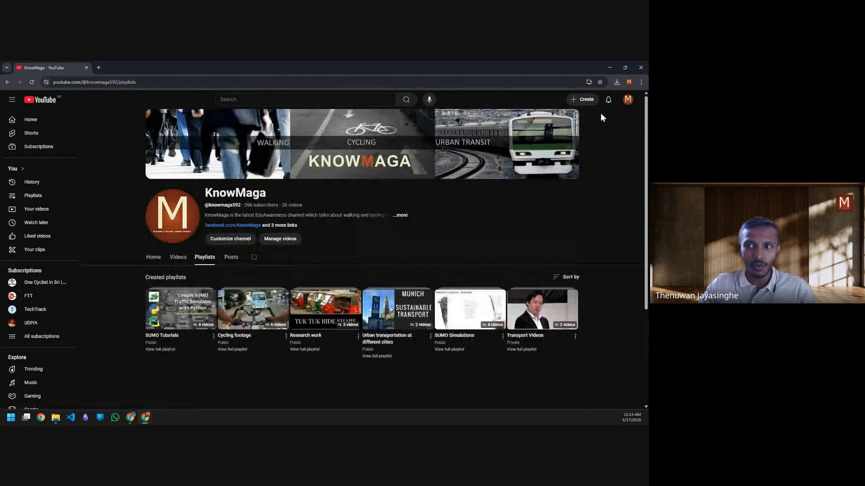
pyautogui.click(629, 98)
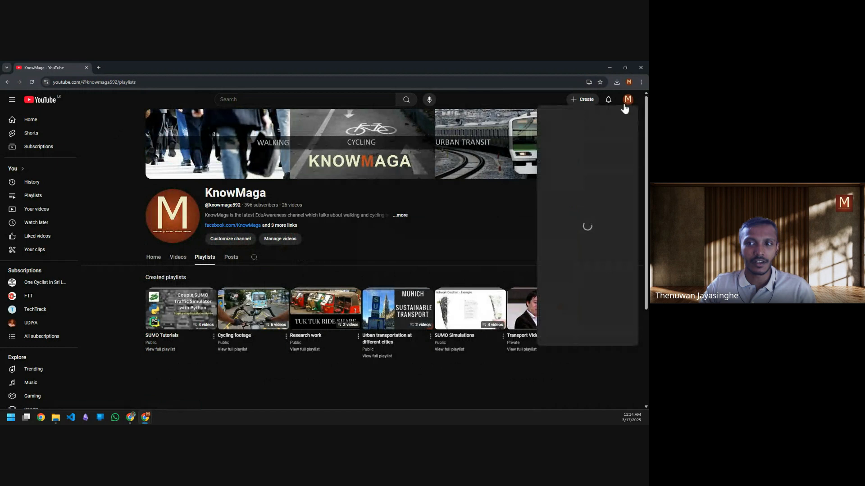
pyautogui.click(420, 250)
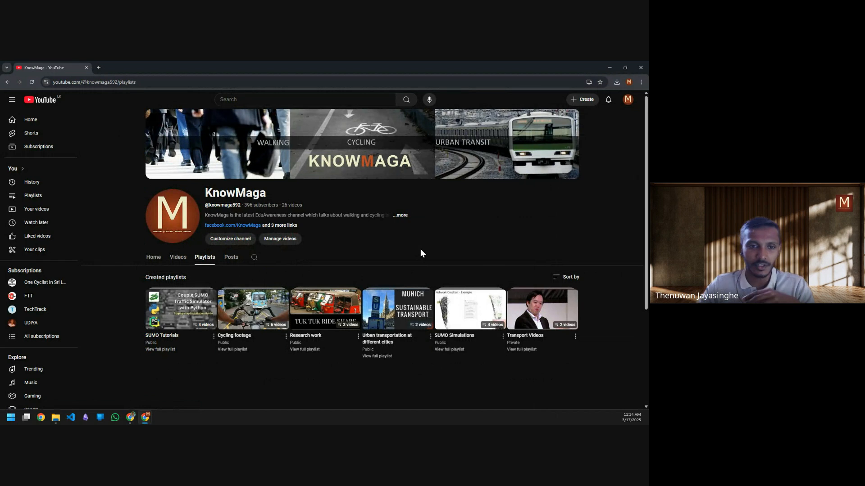
pyautogui.click(150, 257)
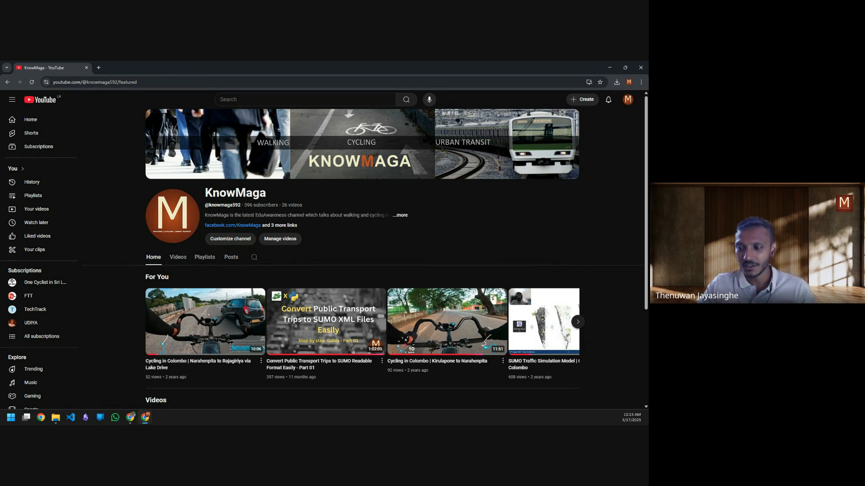
# Step: Clear the browser windows, switch to SUMO-GUI, run the simulation, pause it, and close the simulator
pyautogui.click(609, 68)
pyautogui.click(609, 68)
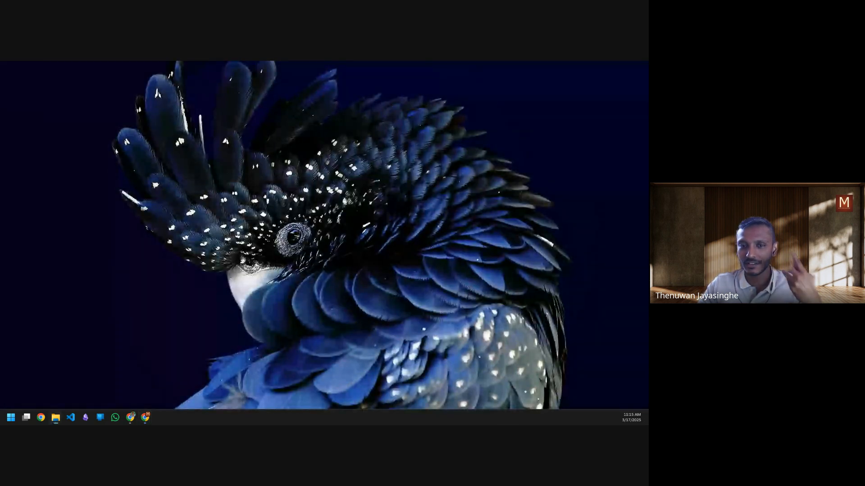
pyautogui.press('super+d')
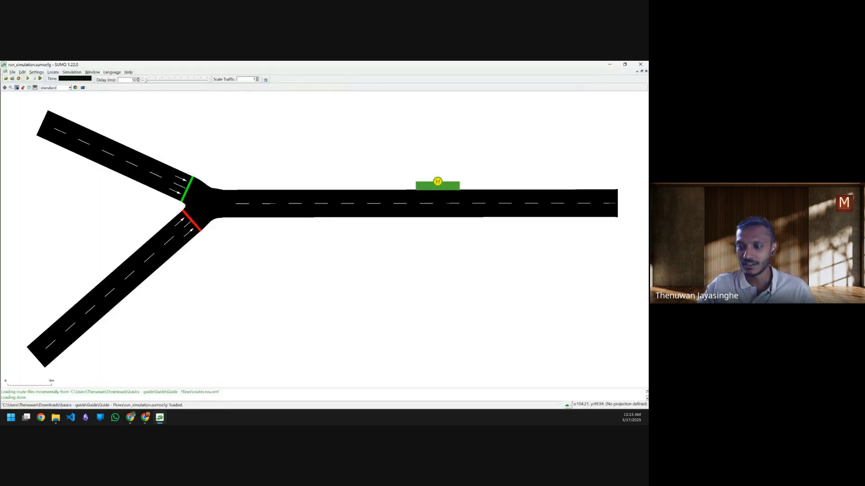
pyautogui.hotkey('alt', 'Tab')
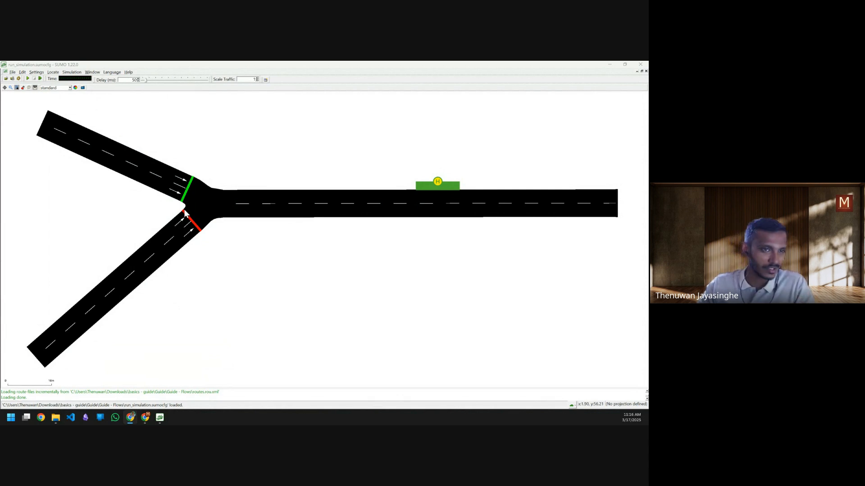
pyautogui.click(28, 78)
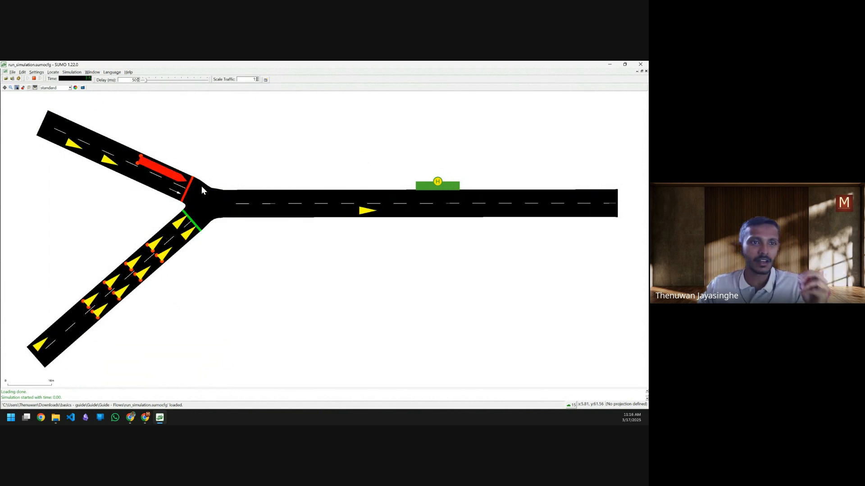
pyautogui.click(34, 80)
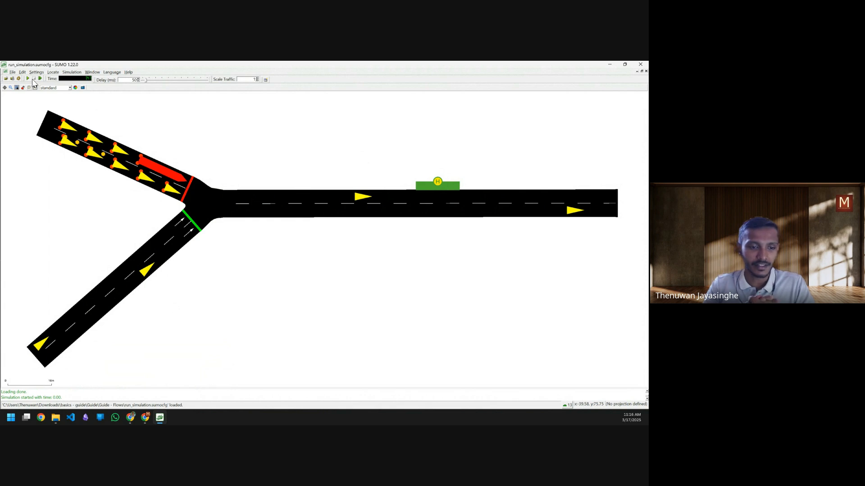
pyautogui.click(640, 66)
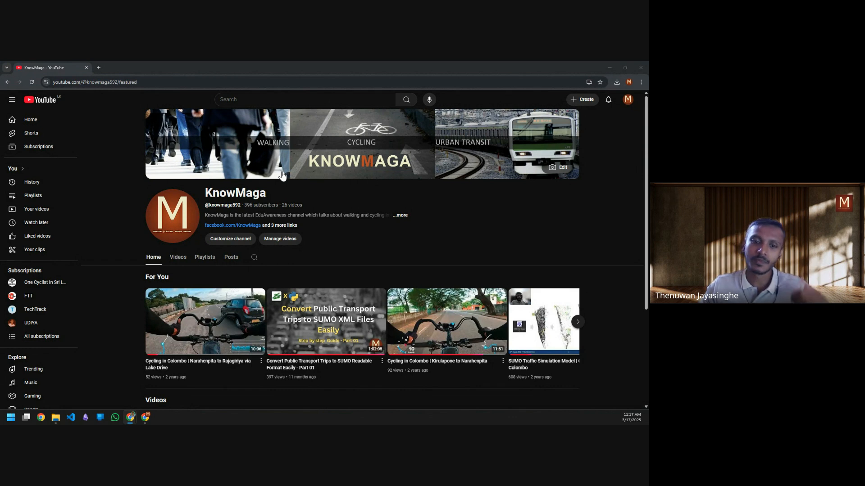
# Step: Search the Start menu for 'netedit' and launch the best-match result
pyautogui.click(10, 420)
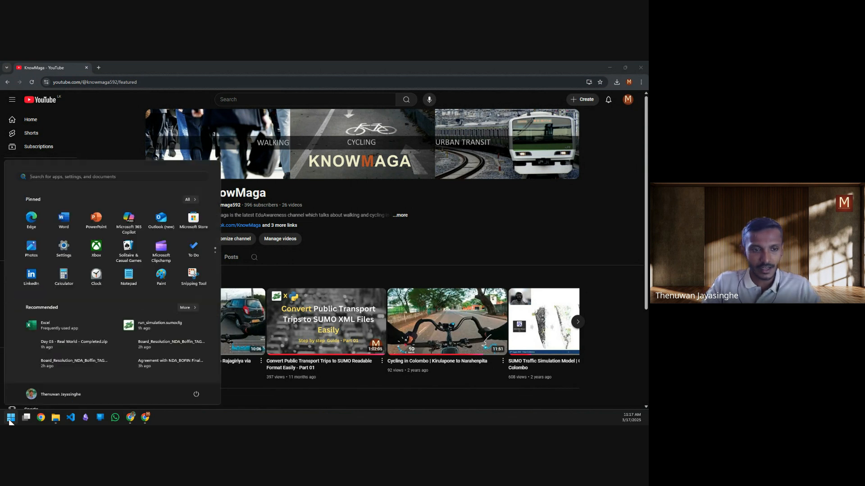
pyautogui.write('netedit')
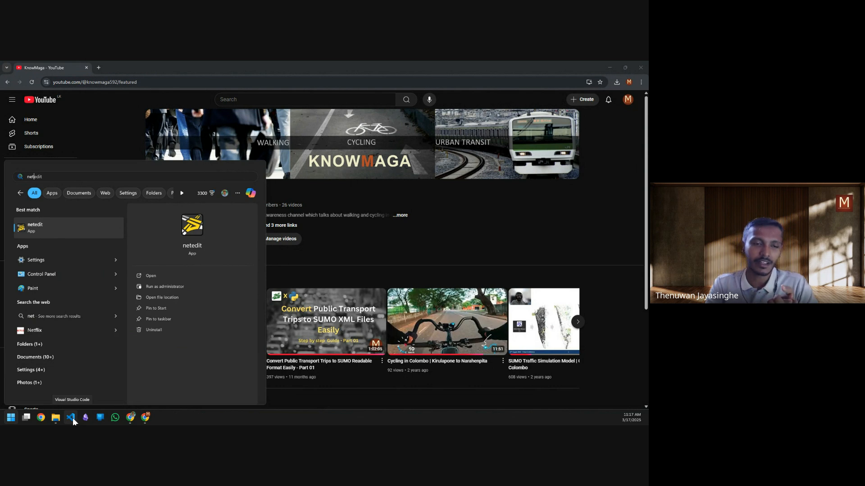
pyautogui.click(56, 224)
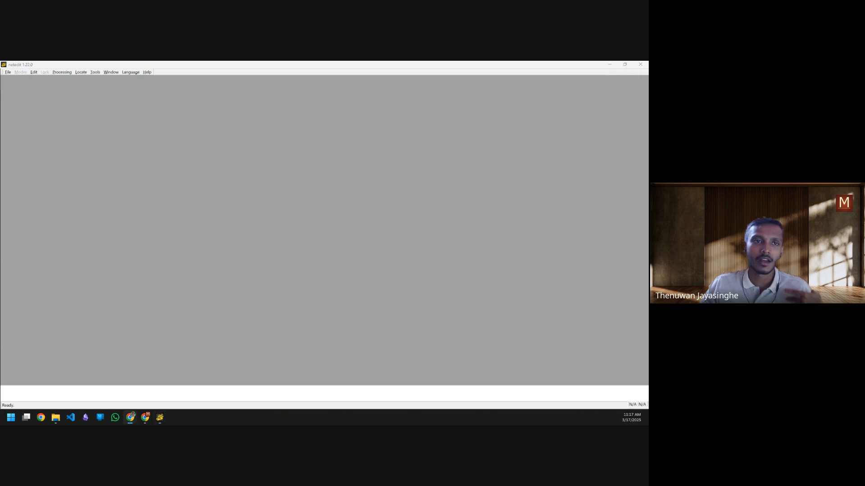
# Step: Create a new empty network from the File menu's New Network command
pyautogui.click(7, 72)
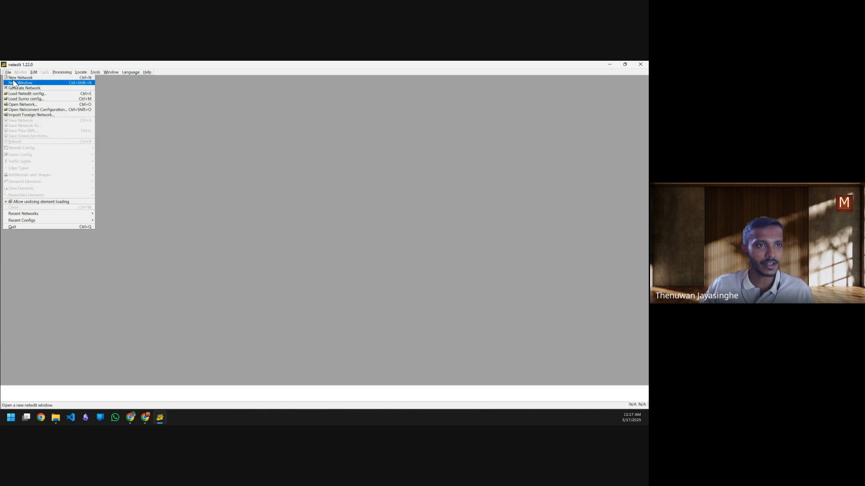
pyautogui.click(16, 78)
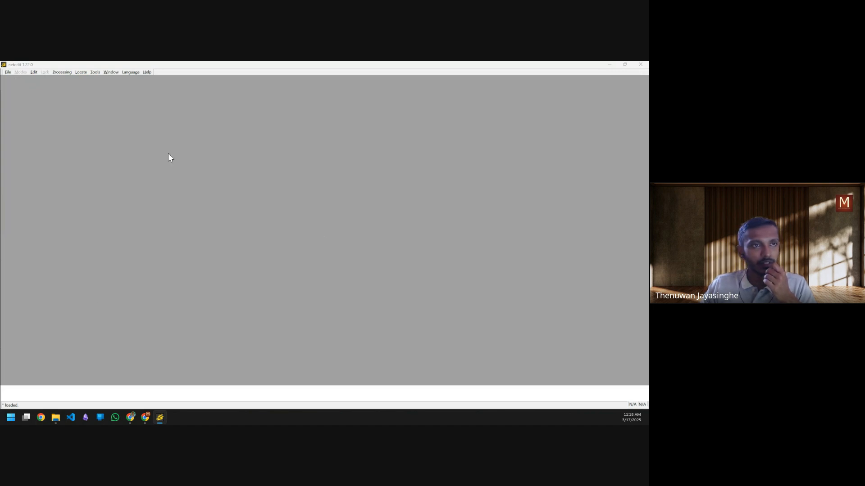
pyautogui.click(7, 72)
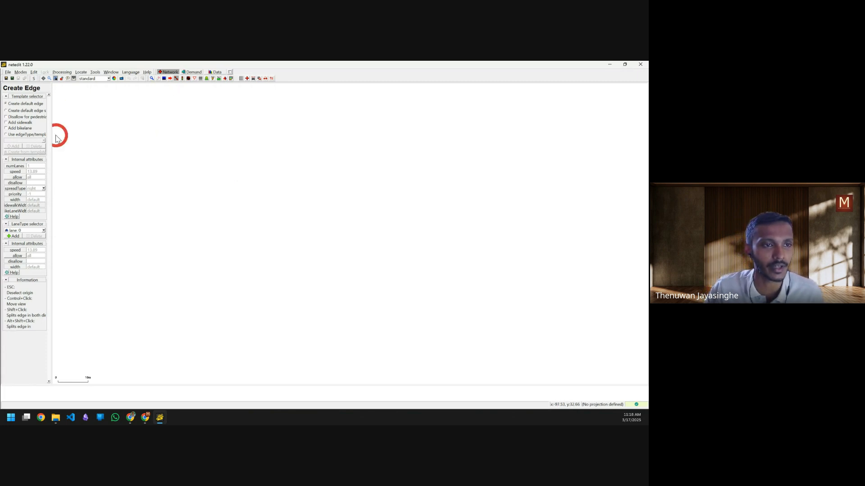
# Step: Drag the Create Edge panel's splitter to the right so attribute values are fully readable
pyautogui.moveTo(51, 135); pyautogui.dragTo(100, 140)
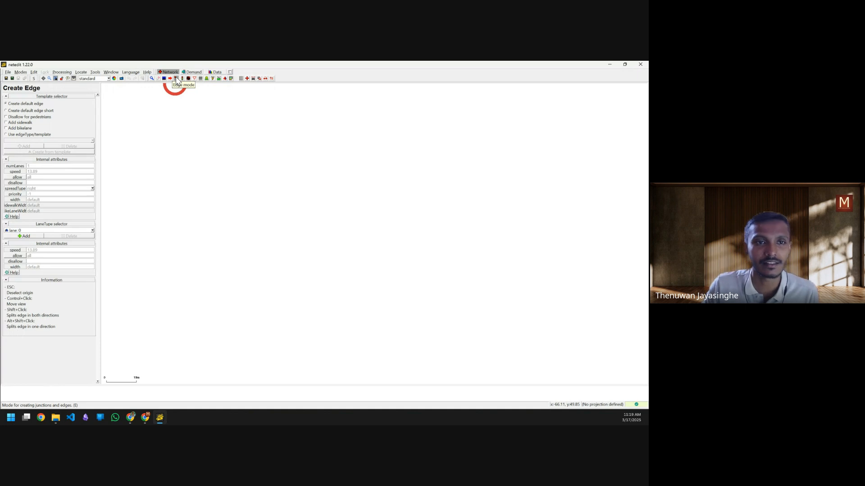
# Step: Toggle between Inspect and Edge modes, finishing in Create Edge mode with default one-lane edges
pyautogui.click(153, 79)
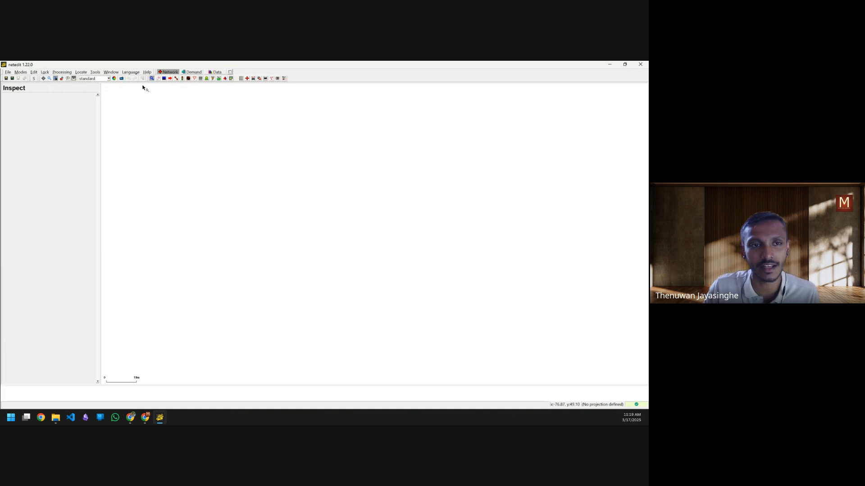
pyautogui.click(176, 79)
pyautogui.click(174, 166)
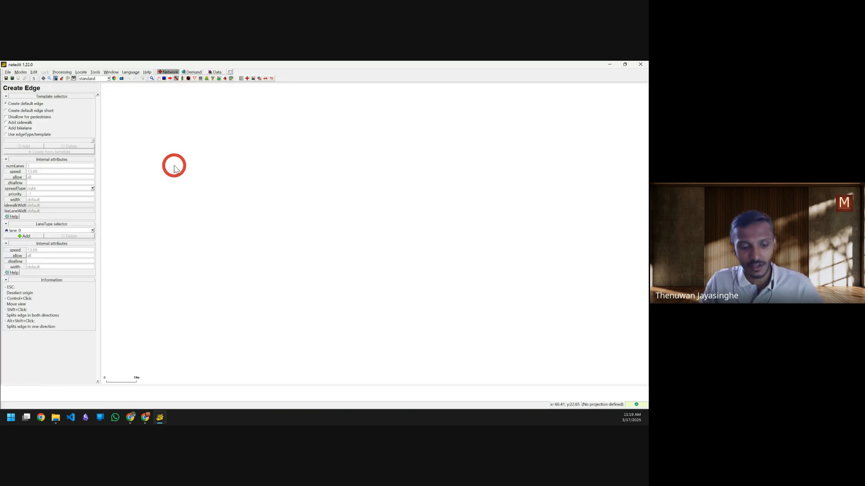
pyautogui.click(139, 93)
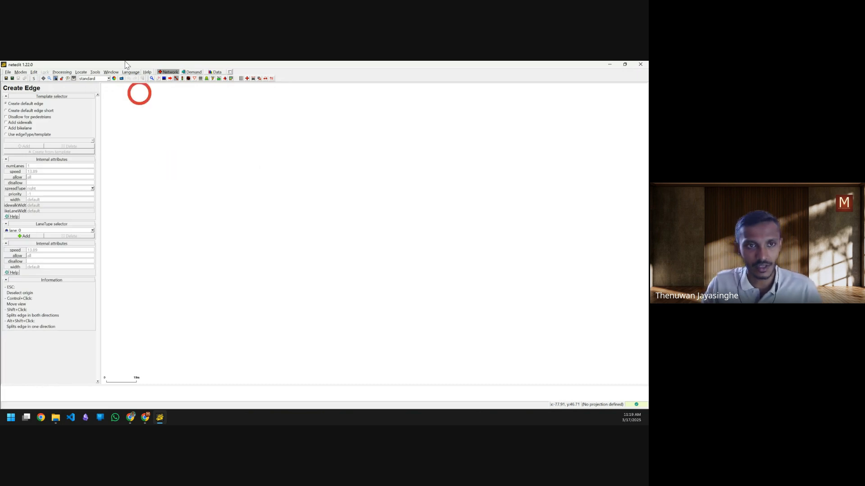
pyautogui.click(153, 80)
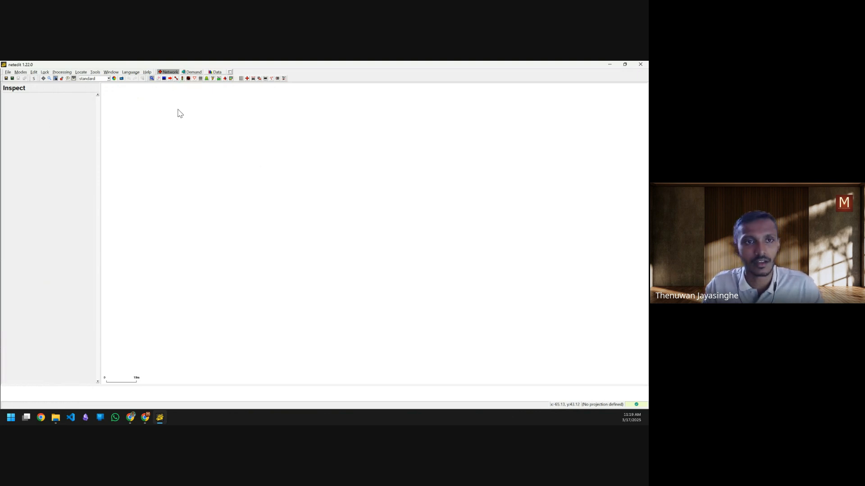
pyautogui.click(177, 80)
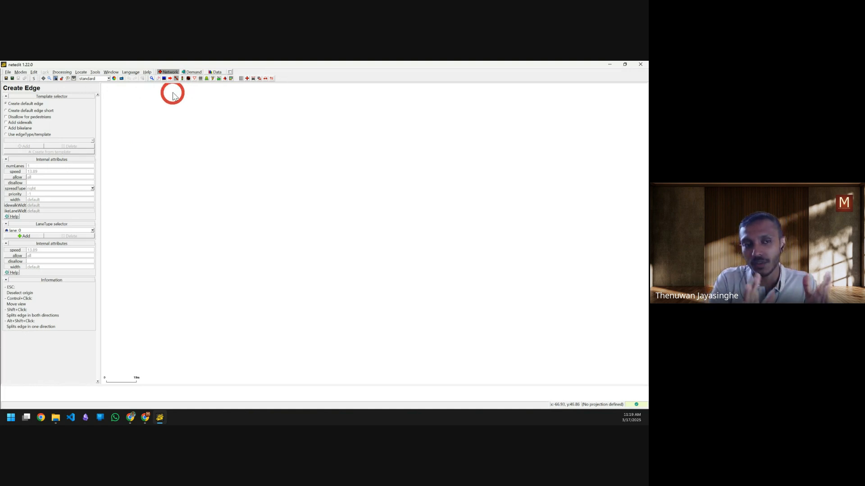
# Step: Place an upper-left start junction and a right end junction to form the first edge
pyautogui.click(160, 148)
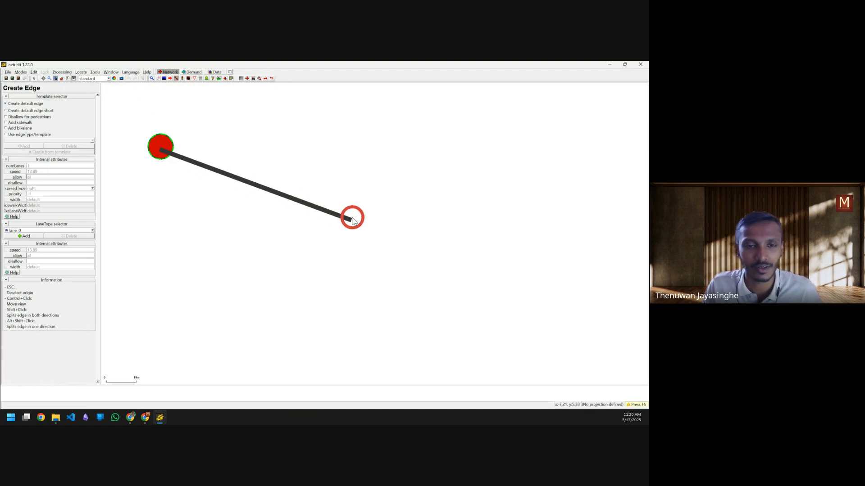
pyautogui.scroll(-3, 352, 219)
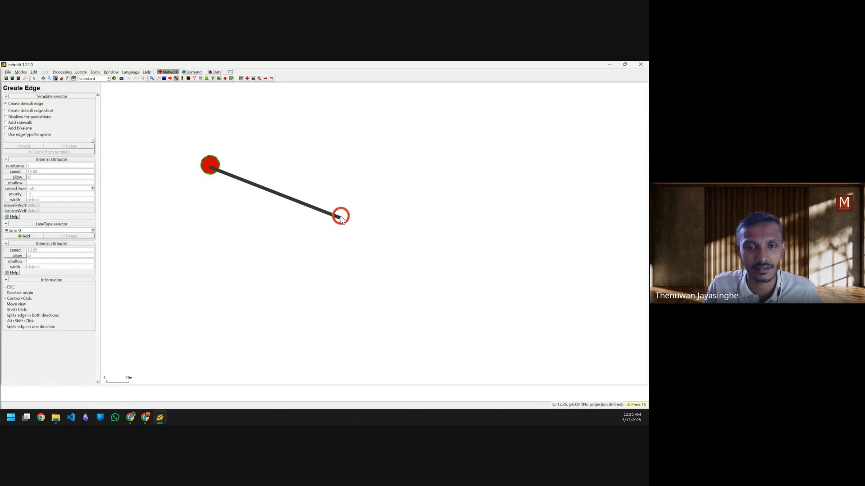
pyautogui.click(346, 220)
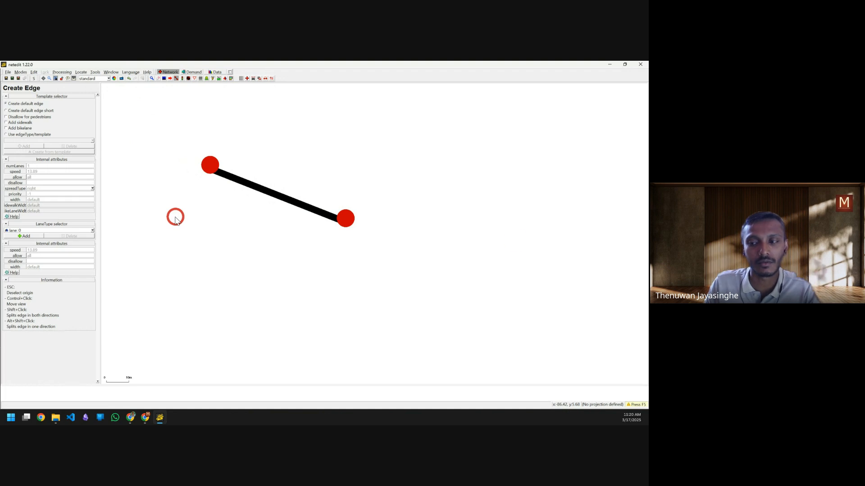
pyautogui.hotkey('alt', 'Tab')
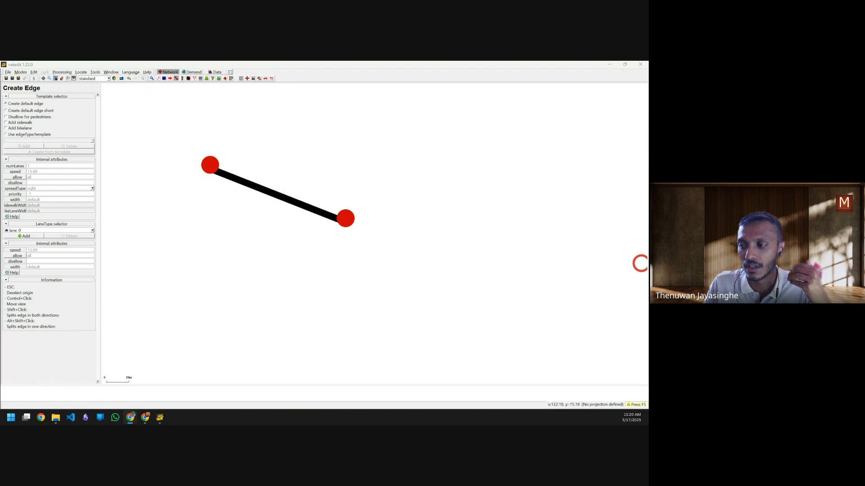
pyautogui.moveTo(134, 154)
pyautogui.mouseDown()
pyautogui.moveTo(256, 209)
pyautogui.moveTo(235, 230)
pyautogui.mouseUp()
pyautogui.moveTo(189, 316)
pyautogui.mouseDown()
pyautogui.moveTo(323, 251)
pyautogui.moveTo(322, 279)
pyautogui.mouseUp()
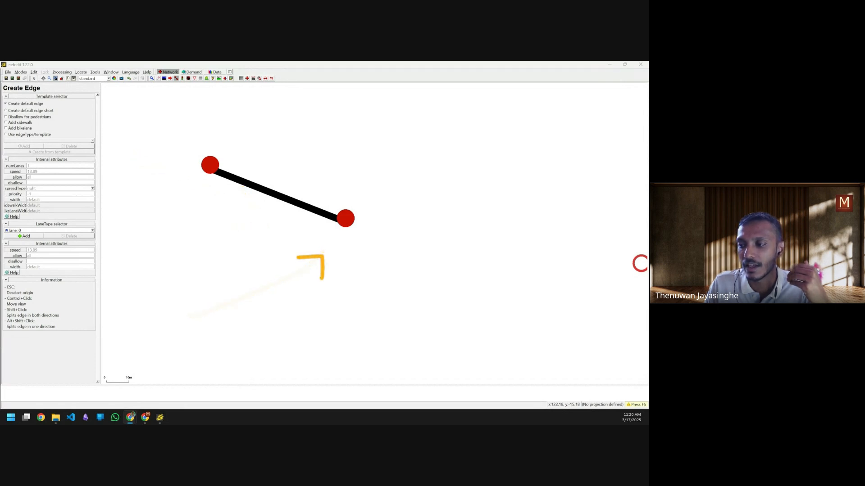
pyautogui.moveTo(357, 220); pyautogui.dragTo(539, 221)
pyautogui.moveTo(464, 210); pyautogui.dragTo(489, 247)
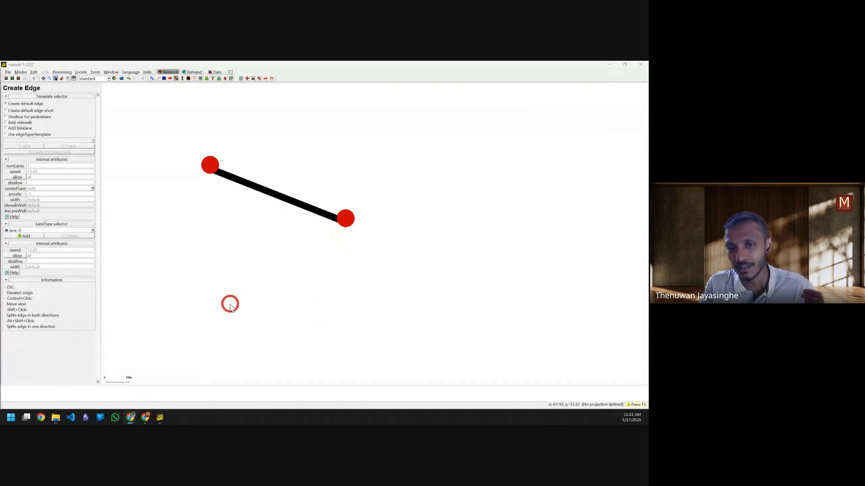
# Step: Discard the wrongly directed edge from the right junction with Escape and Ctrl+Z
pyautogui.click(345, 221)
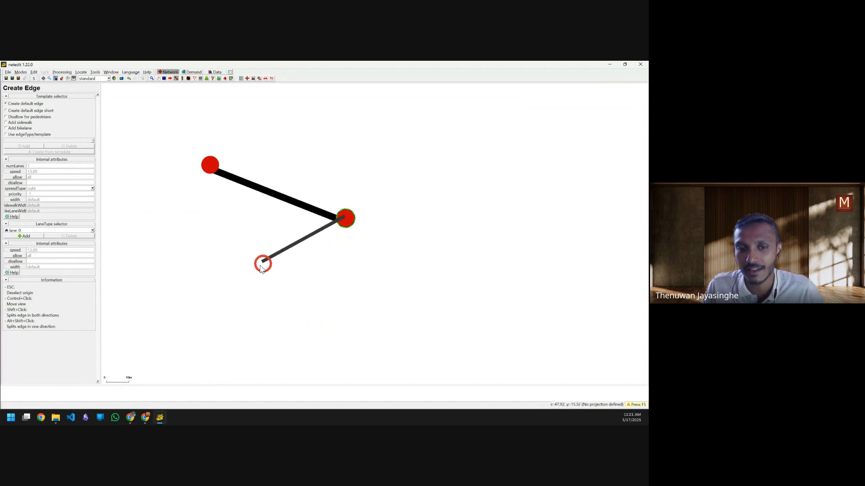
pyautogui.click(203, 295)
pyautogui.press('Escape')
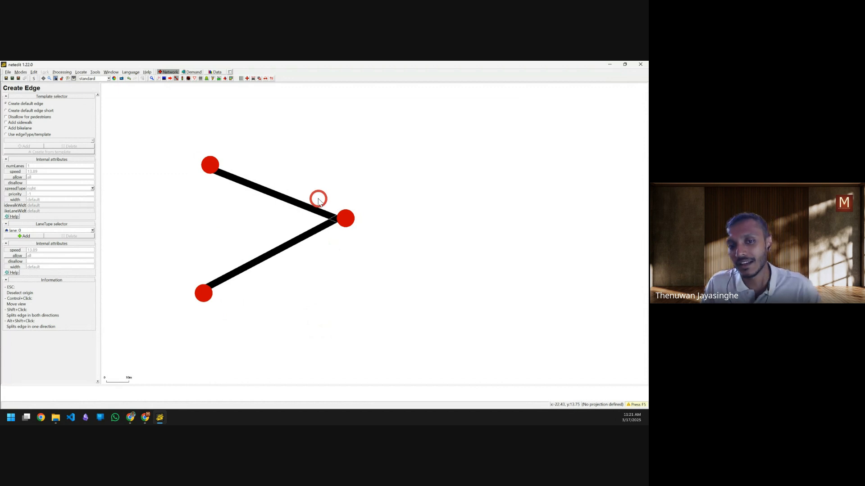
pyautogui.click(350, 220)
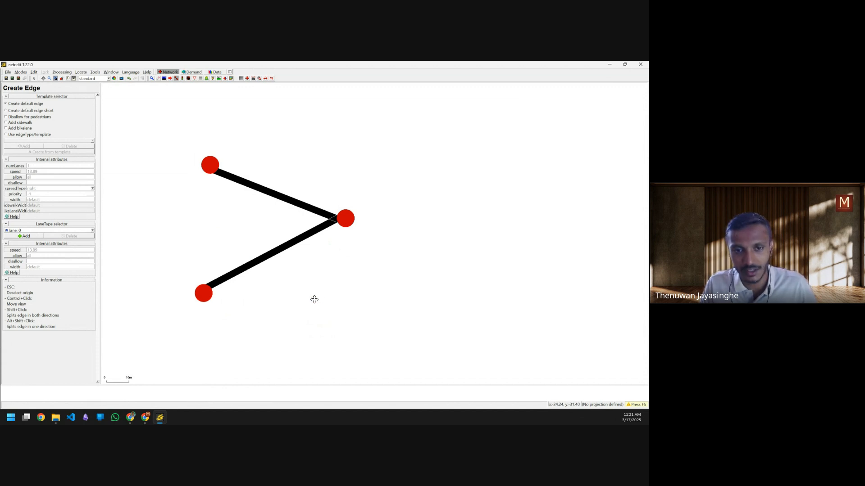
pyautogui.hotkey('ctrl', 'z')
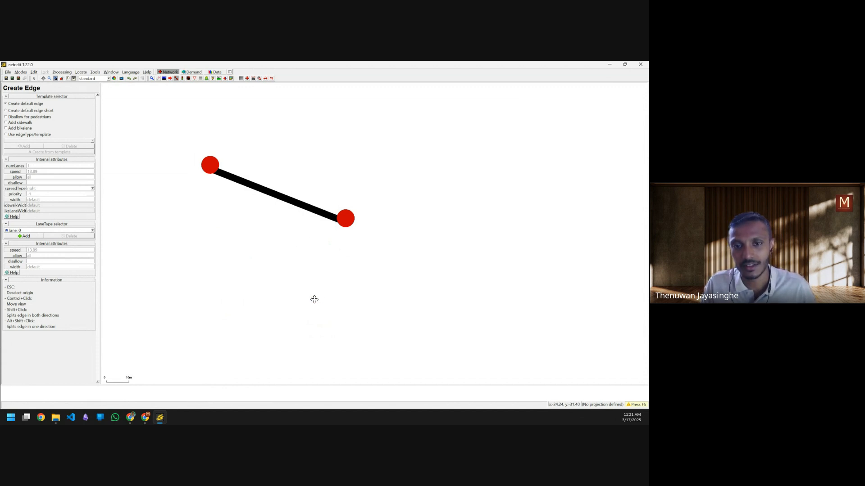
# Step: Draw an edge from a new lower-left junction into the shared right junction
pyautogui.click(205, 308)
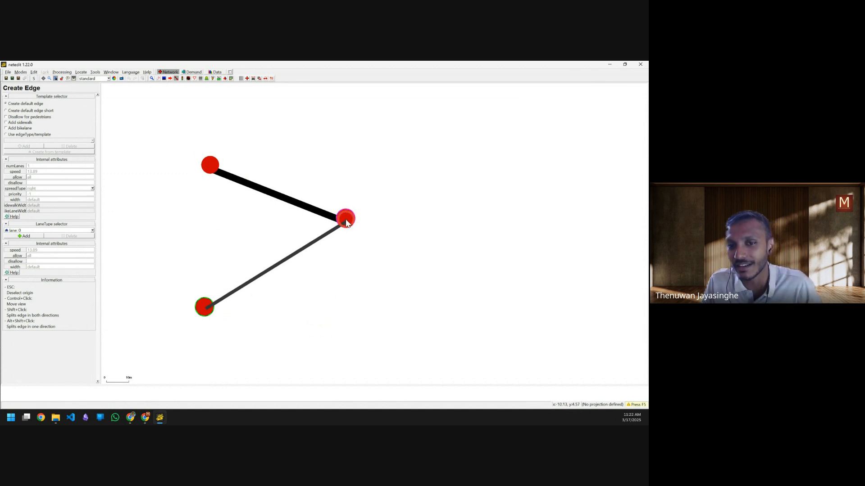
pyautogui.click(346, 220)
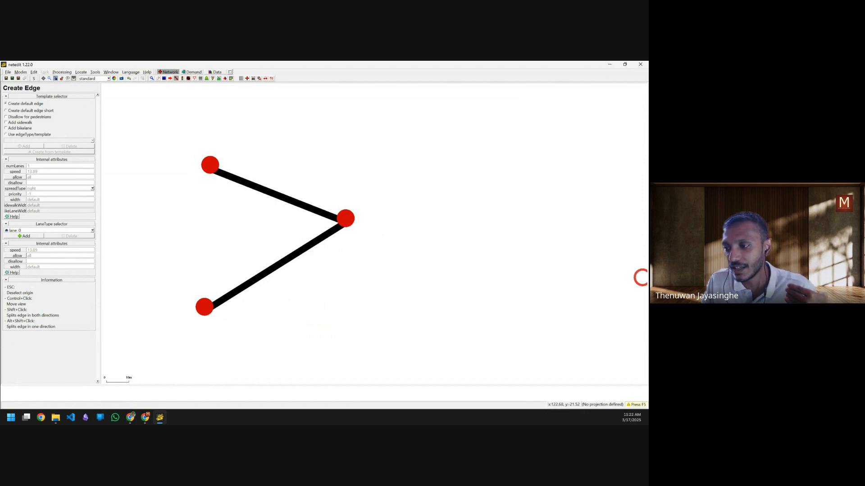
pyautogui.moveTo(363, 207); pyautogui.dragTo(537, 207)
pyautogui.moveTo(487, 198); pyautogui.dragTo(496, 221)
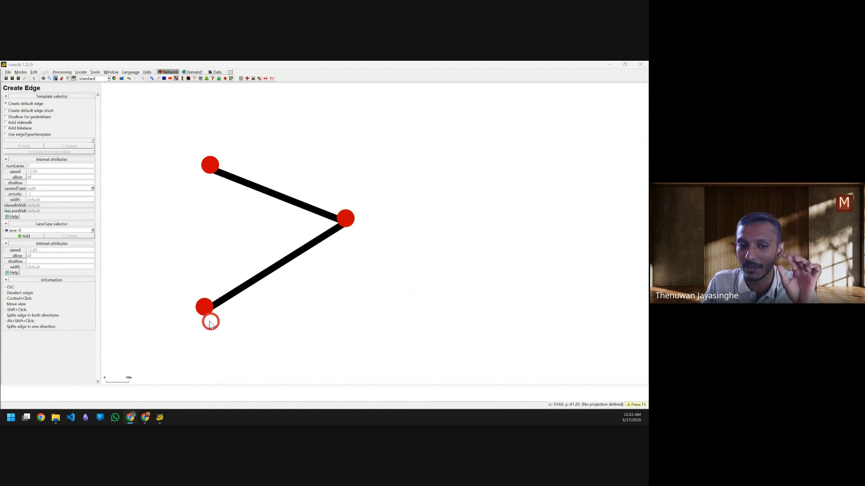
# Step: Draw an edge from the centre junction out to a new junction far to the right
pyautogui.click(347, 220)
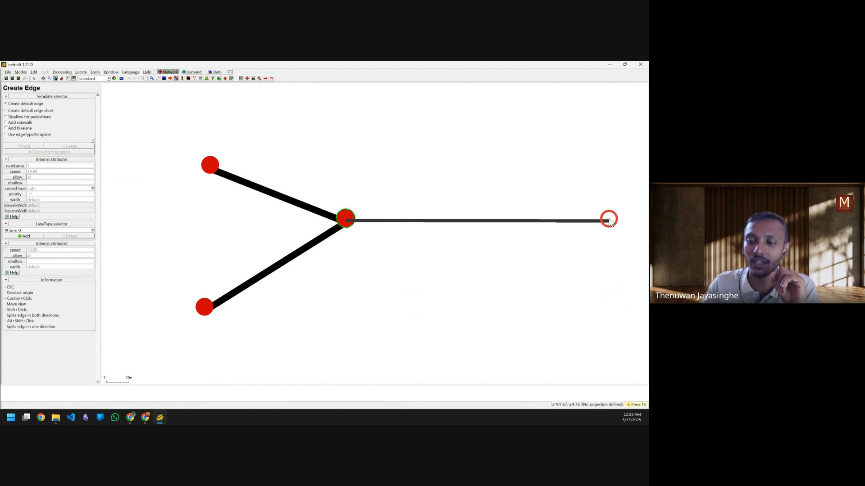
pyautogui.click(611, 219)
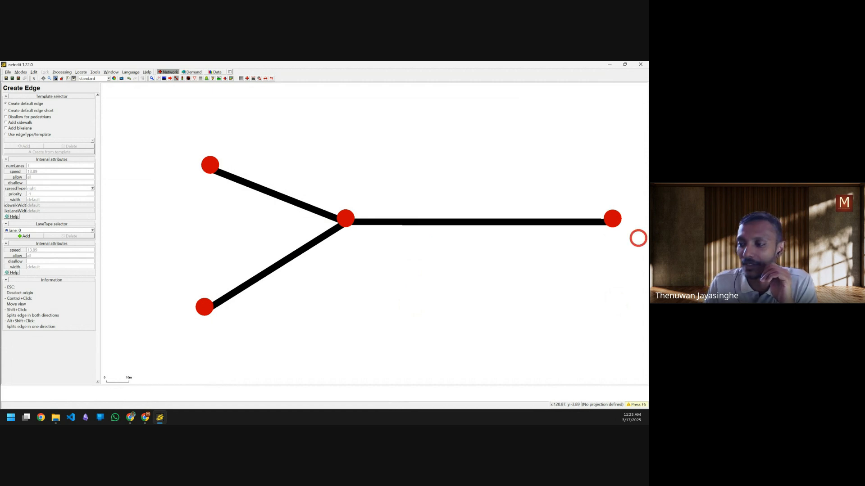
pyautogui.moveTo(274, 172)
pyautogui.mouseDown()
pyautogui.moveTo(336, 213)
pyautogui.moveTo(463, 208)
pyautogui.moveTo(449, 217)
pyautogui.mouseUp()
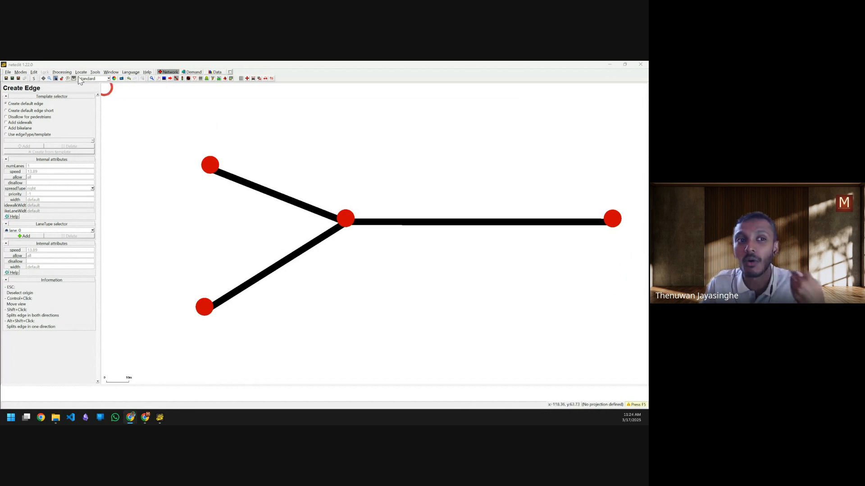
# Step: Run Processing > Compute Junctions, then zoom in and out to check the centre junction's shape
pyautogui.click(62, 73)
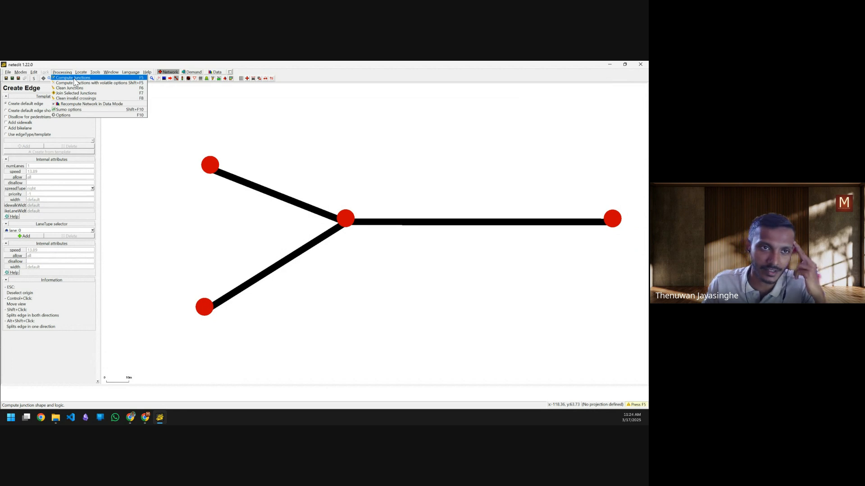
pyautogui.click(75, 79)
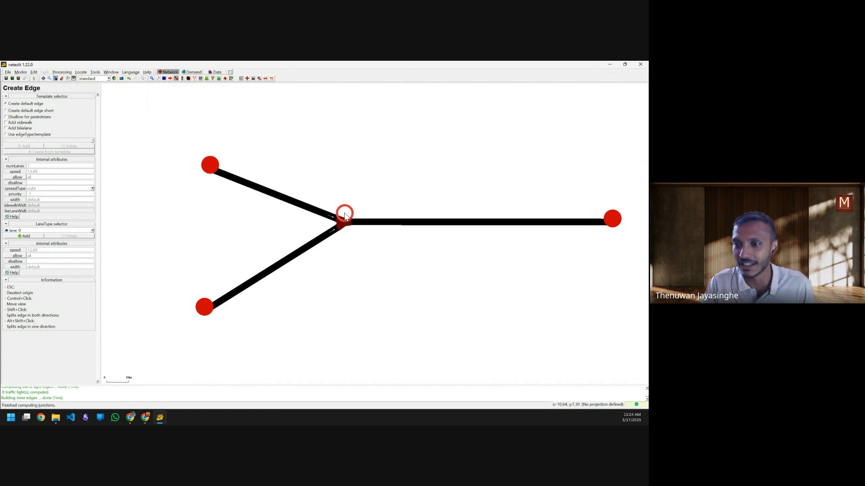
pyautogui.scroll(4, 345, 234)
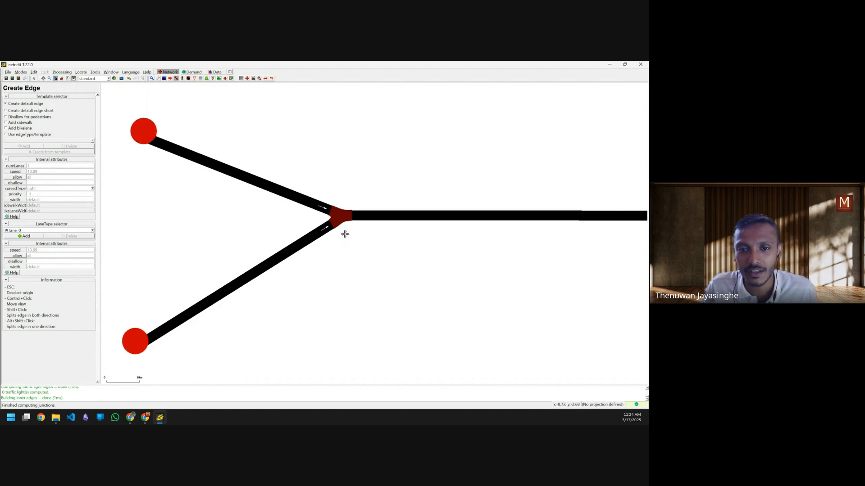
pyautogui.scroll(3, 345, 234)
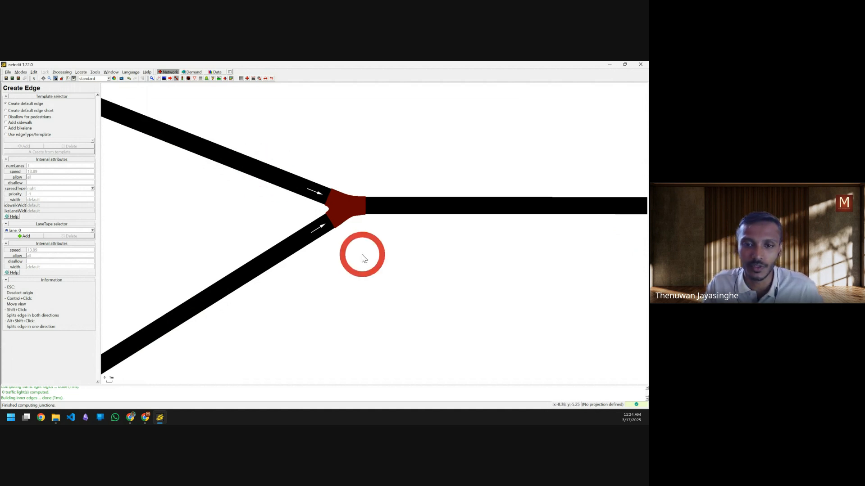
pyautogui.scroll(-3, 362, 255)
pyautogui.scroll(-3, 362, 254)
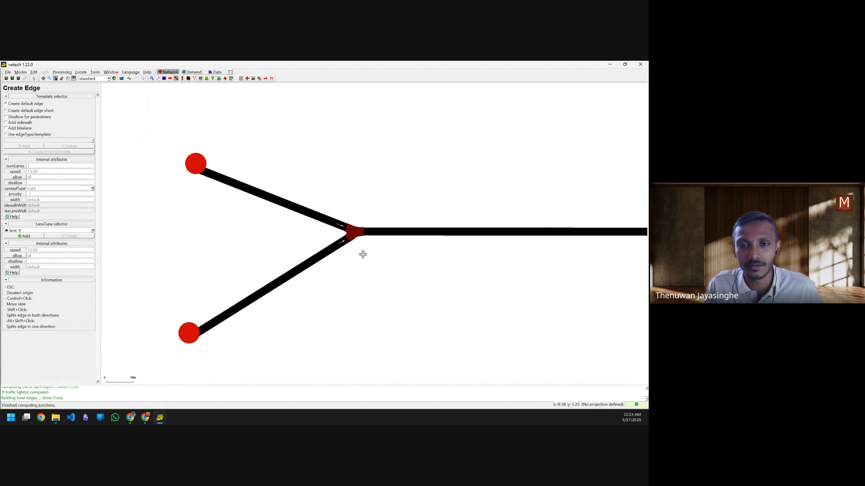
pyautogui.click(367, 252)
# Step: Cancel the pending edge and its stray start point below the road with Escape
pyautogui.click(367, 250)
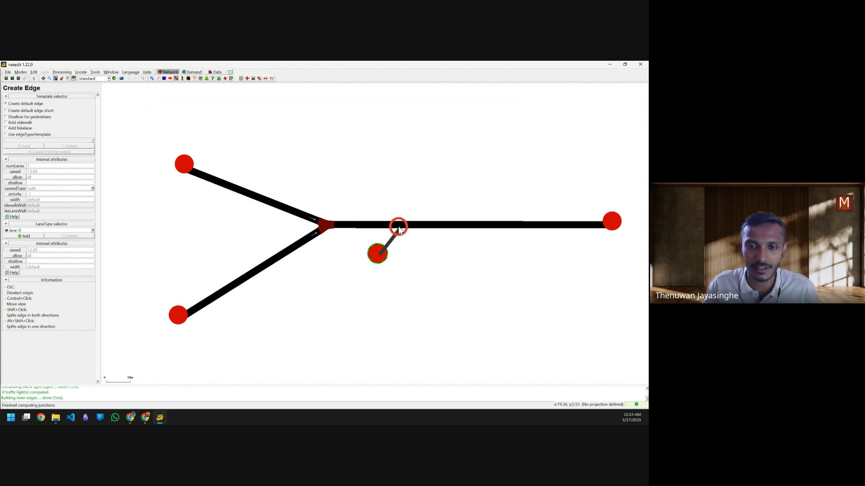
pyautogui.press('ctrl')
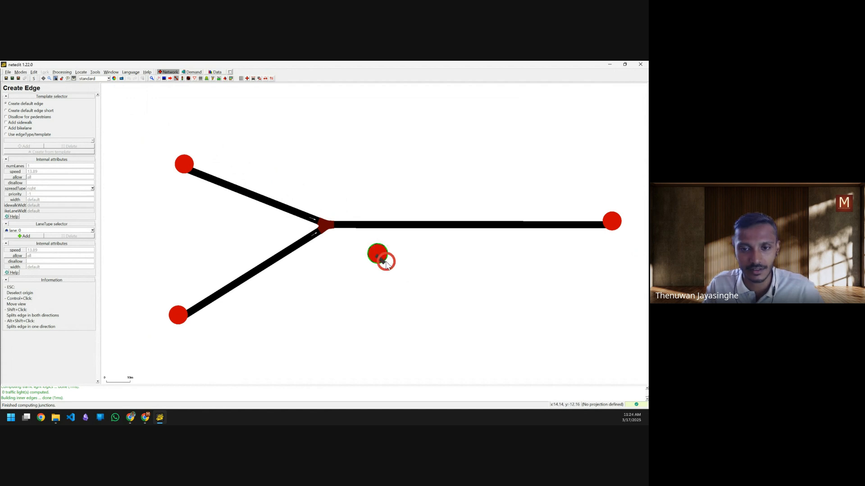
pyautogui.press('Escape')
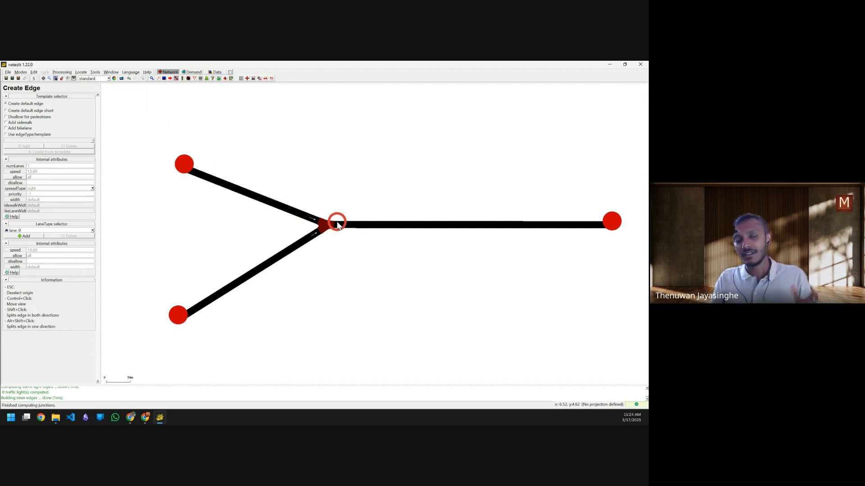
# Step: Switch to Inspect mode and examine the attributes of edge E0 and junction J0
pyautogui.click(152, 78)
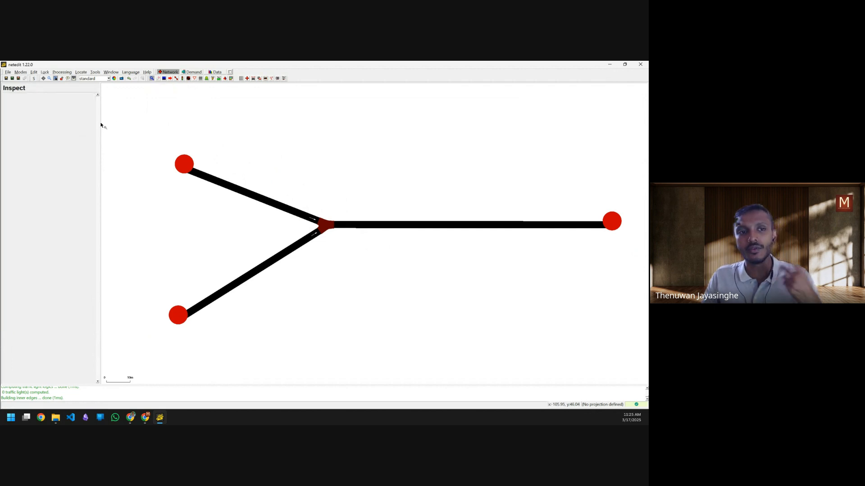
pyautogui.click(251, 197)
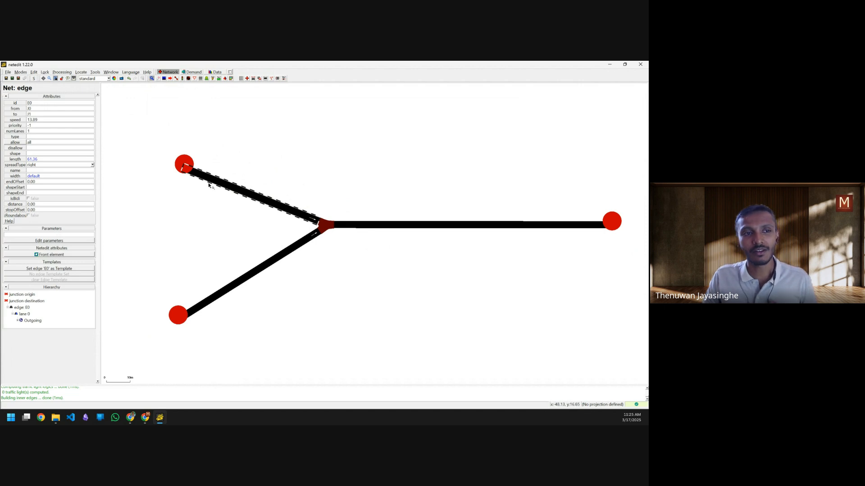
pyautogui.doubleClick(30, 109)
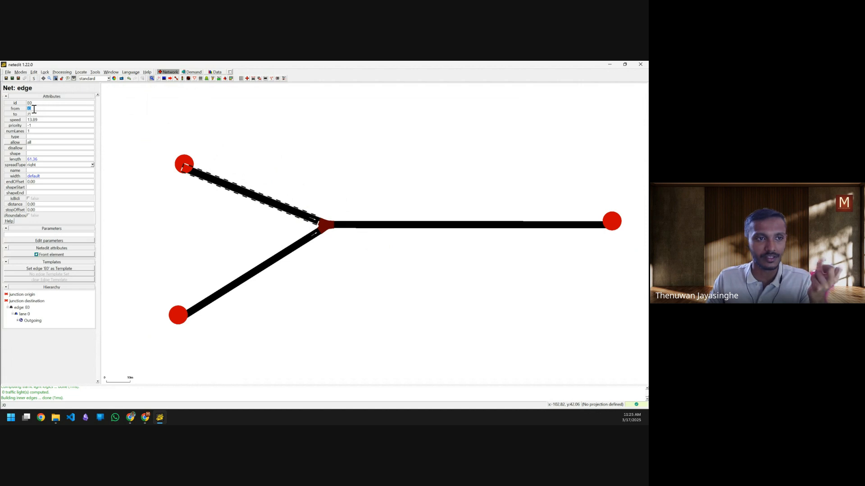
pyautogui.click(184, 163)
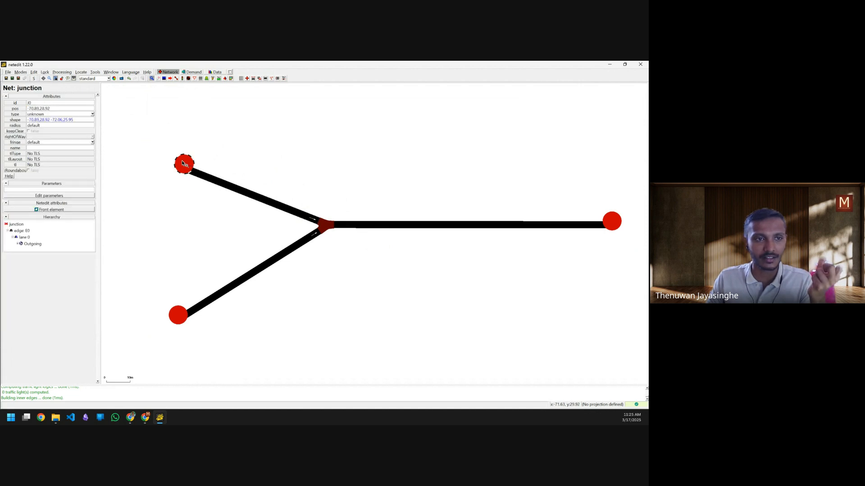
pyautogui.doubleClick(28, 103)
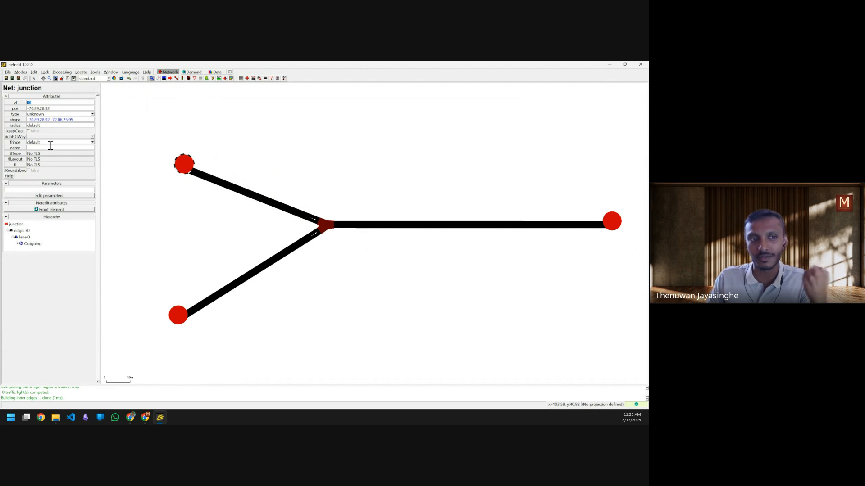
# Step: Inspect junction J1, edge E1 and junction J2, ending back on edge E0
pyautogui.click(325, 225)
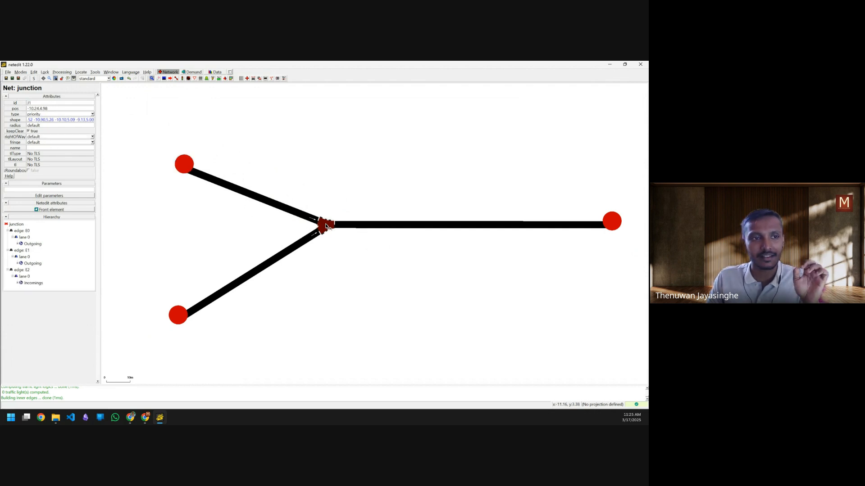
pyautogui.click(261, 201)
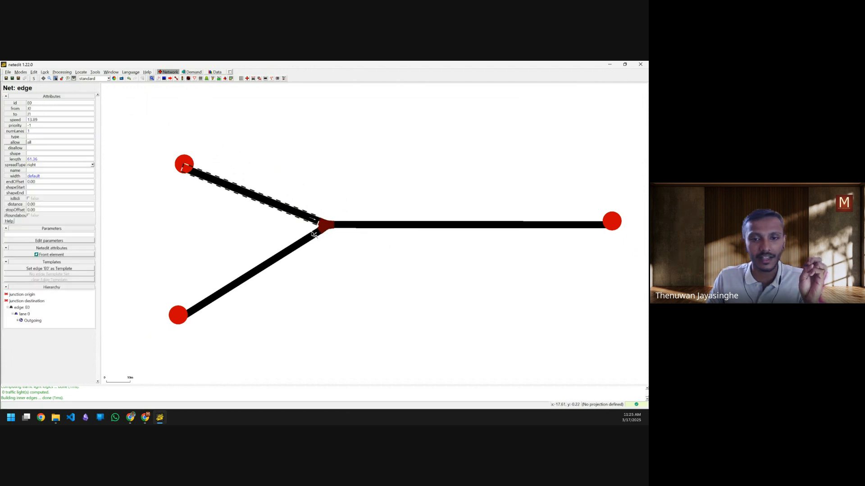
pyautogui.click(325, 225)
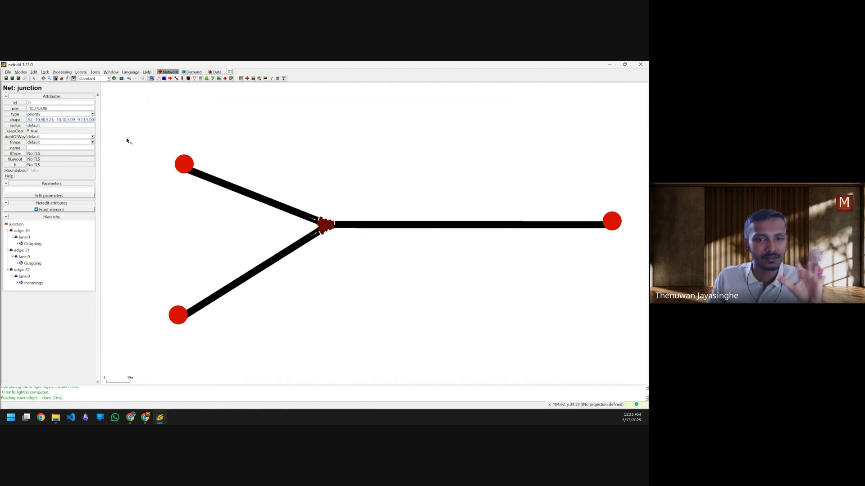
pyautogui.click(276, 259)
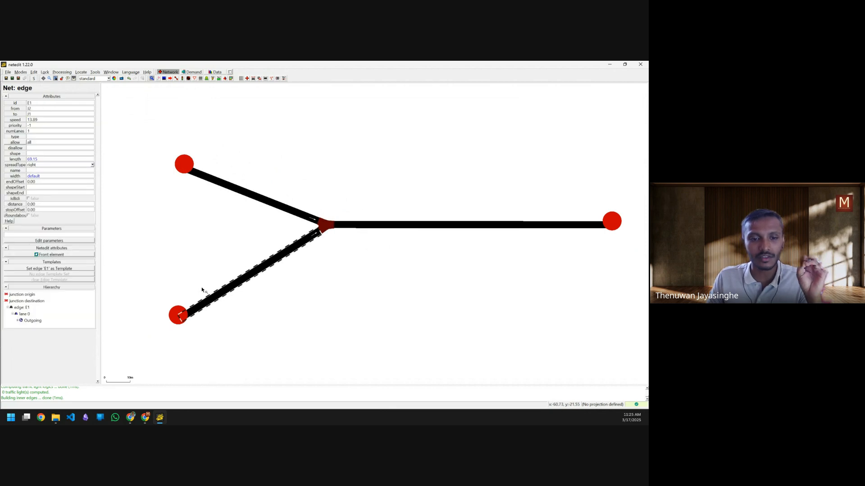
pyautogui.click(175, 317)
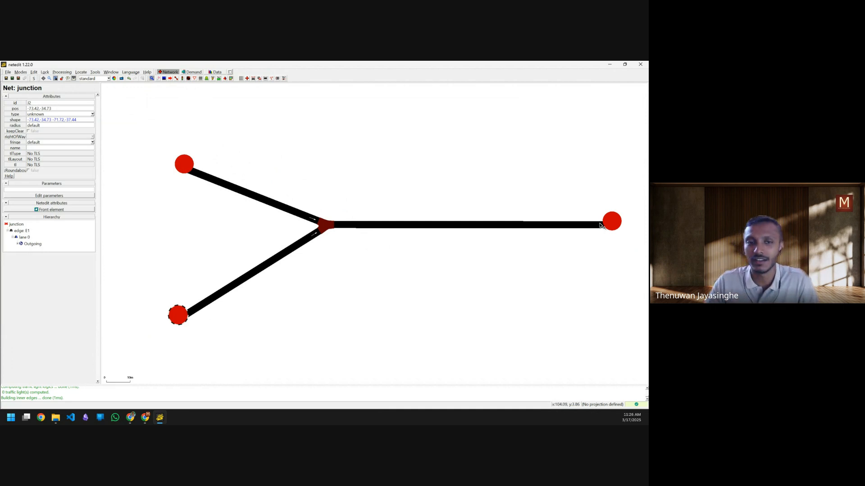
pyautogui.click(264, 267)
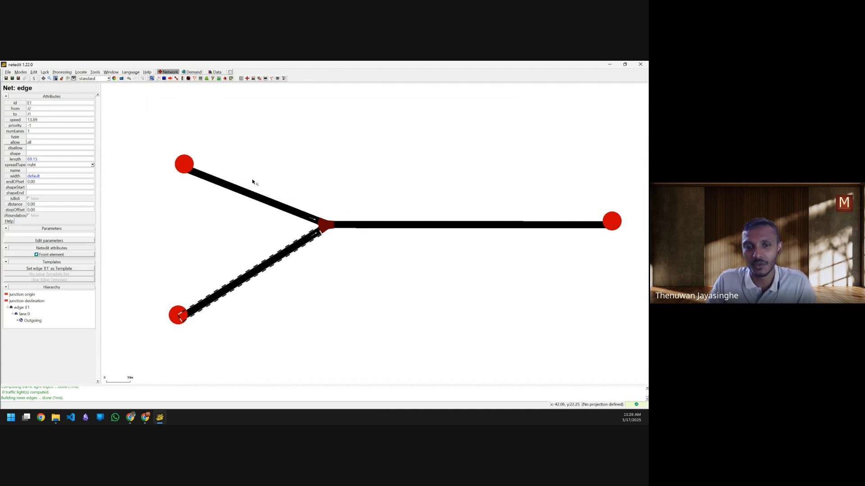
pyautogui.click(243, 193)
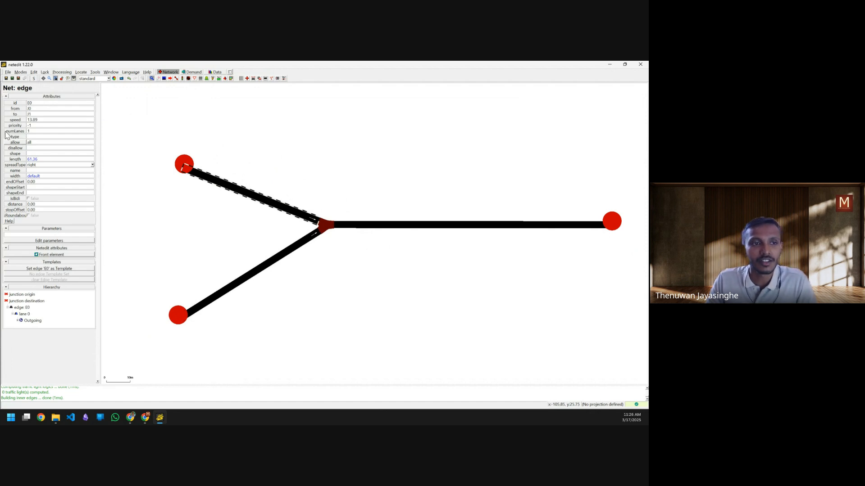
# Step: Set numLanes to 2 on edges E0, E1 and E2, then deselect so the junction recomputes
pyautogui.doubleClick(29, 131)
pyautogui.write('2')
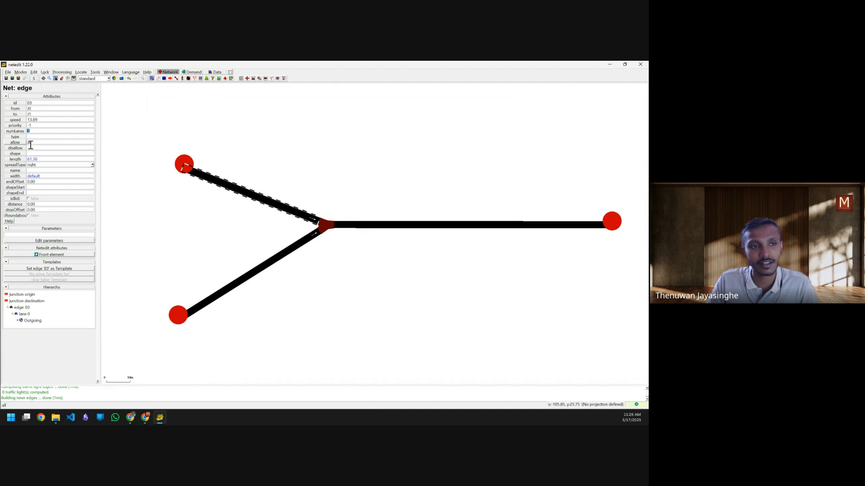
pyautogui.click(53, 126)
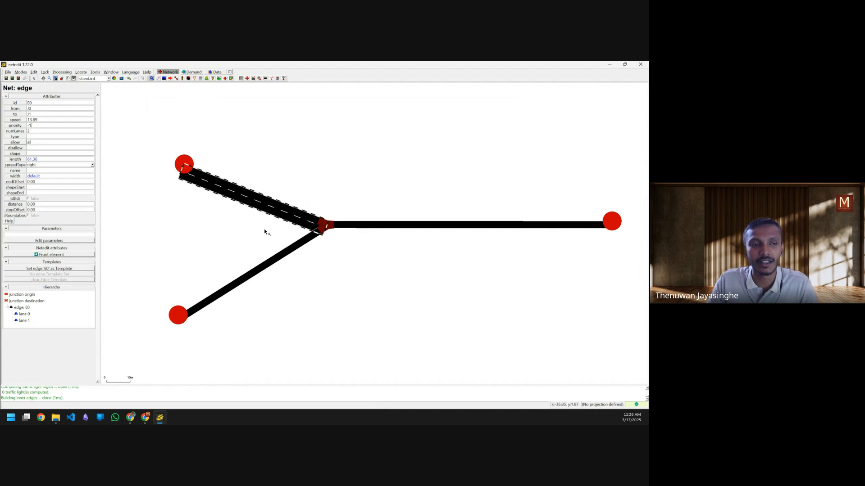
pyautogui.click(262, 261)
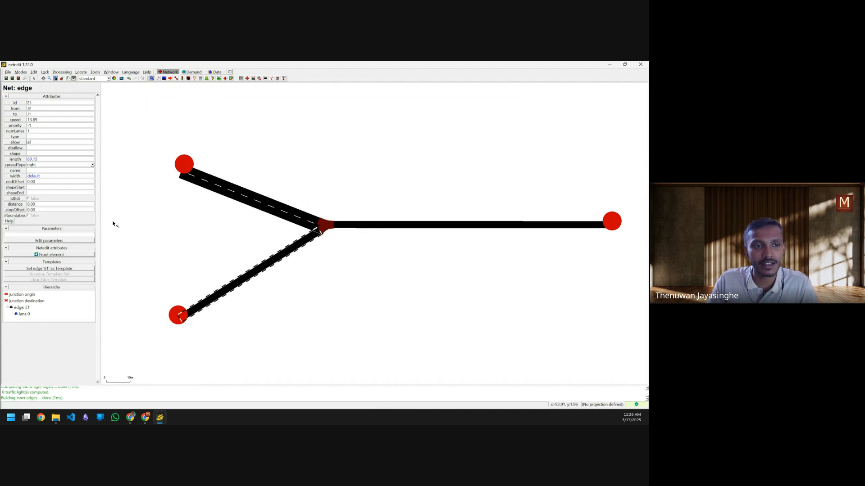
pyautogui.doubleClick(32, 130)
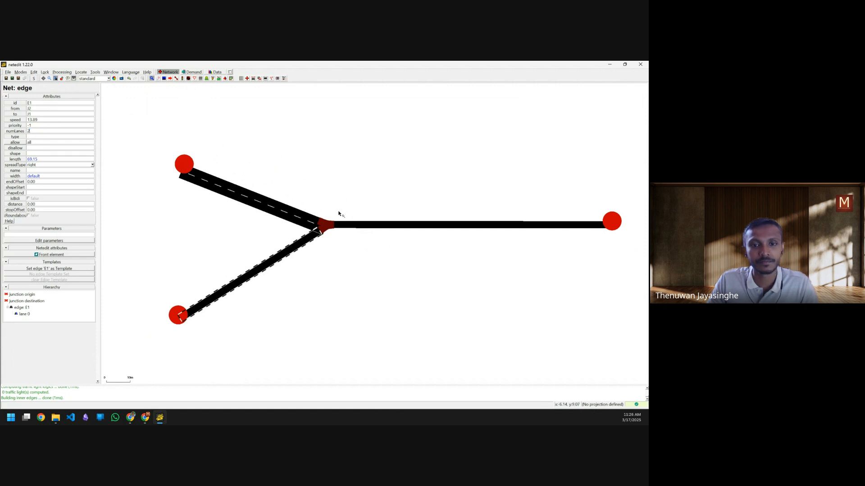
pyautogui.click(363, 225)
pyautogui.doubleClick(39, 131)
pyautogui.write('2')
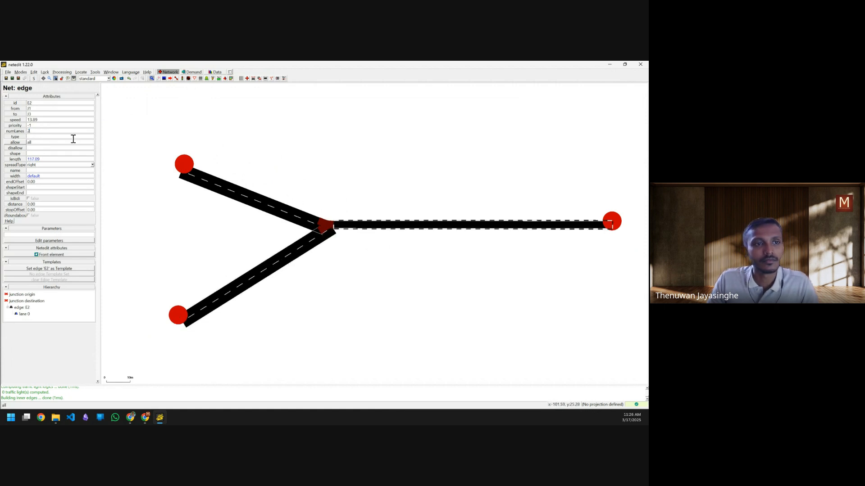
pyautogui.press('Return')
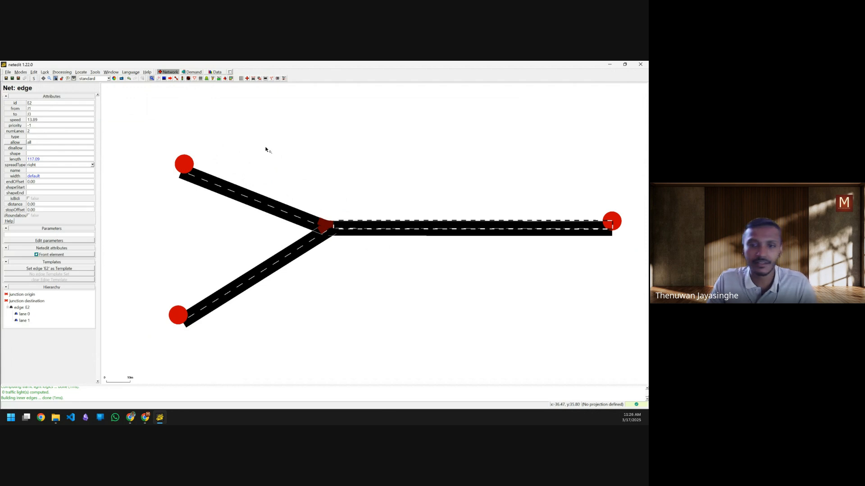
pyautogui.click(359, 185)
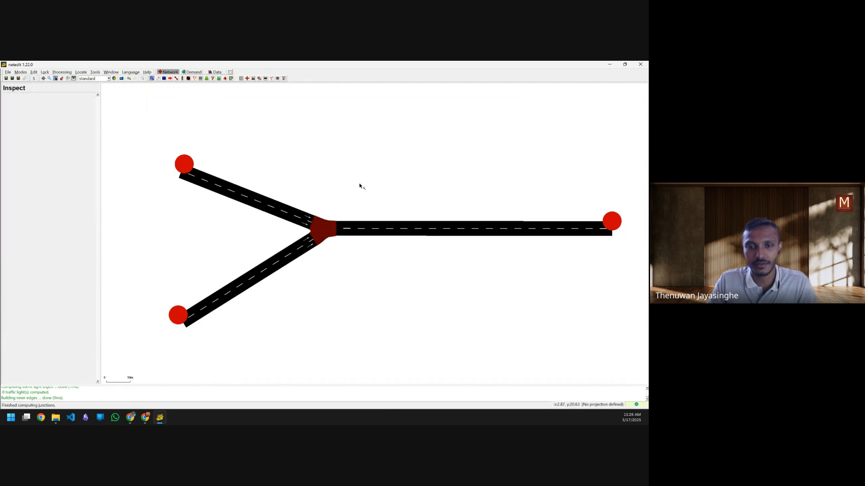